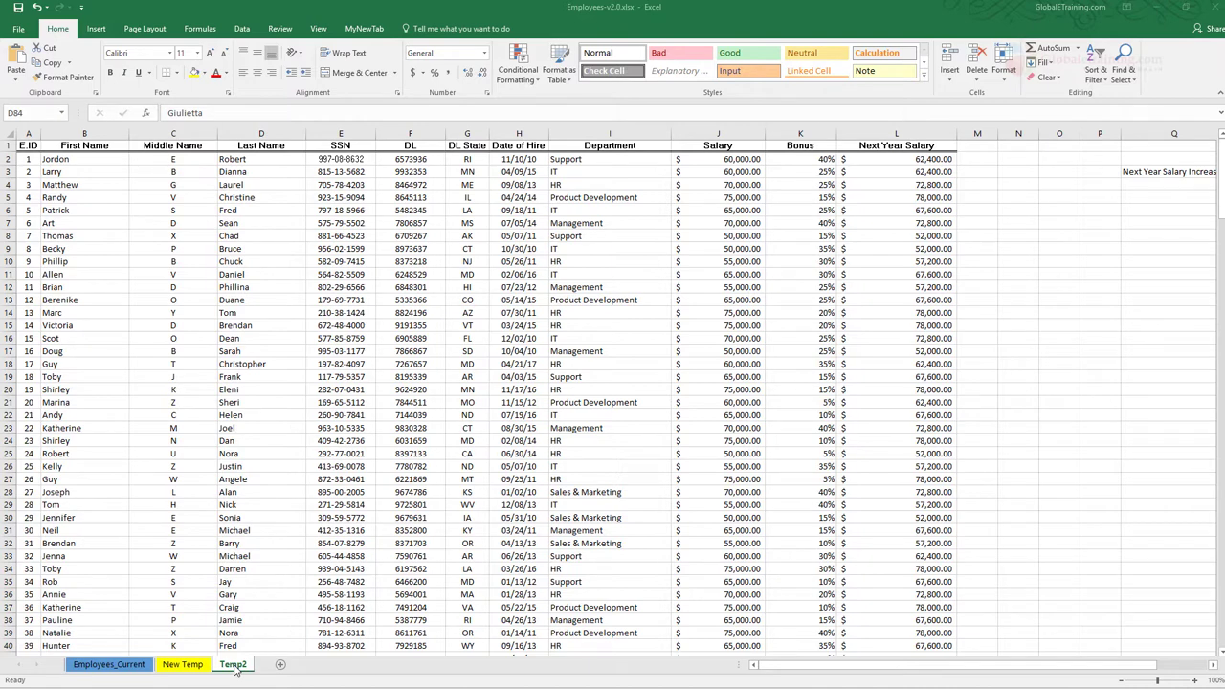
- Split the Temp2 sheet into four panes and make the second set of columns start at Date of Hire
{"action": "left_click", "coordinate": [319, 30]}
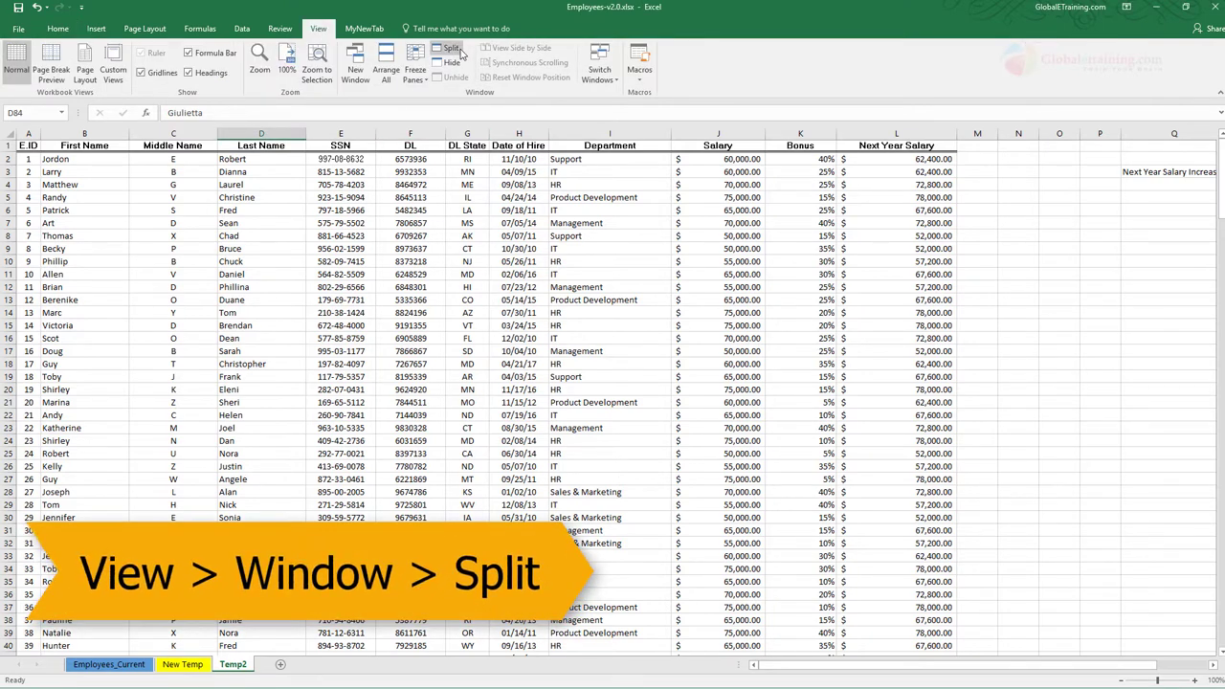
{"action": "left_click", "coordinate": [451, 50]}
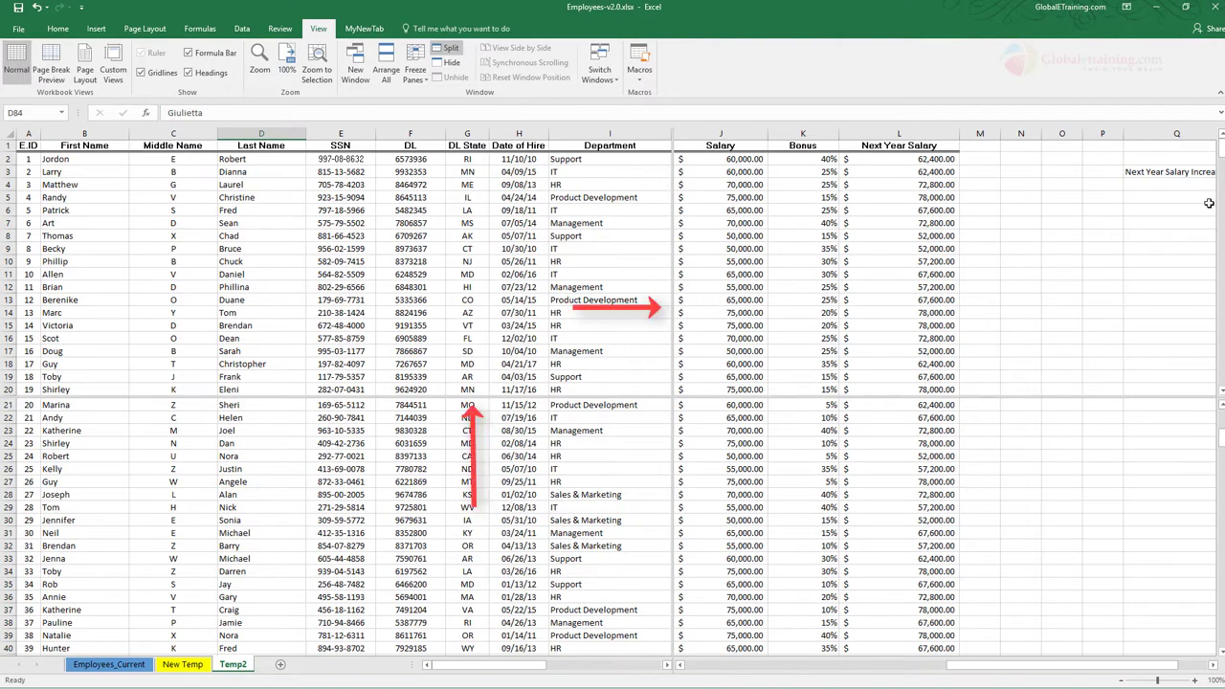
{"action": "left_click_drag", "start_coordinate": [1221, 144], "coordinate": [1221, 143]}
{"action": "mouse_move", "coordinate": [1221, 439]}
{"action": "left_mouse_down"}
{"action": "mouse_move", "coordinate": [1220, 450]}
{"action": "mouse_move", "coordinate": [1221, 438]}
{"action": "left_mouse_up"}
{"action": "left_click_drag", "start_coordinate": [484, 668], "coordinate": [494, 670]}
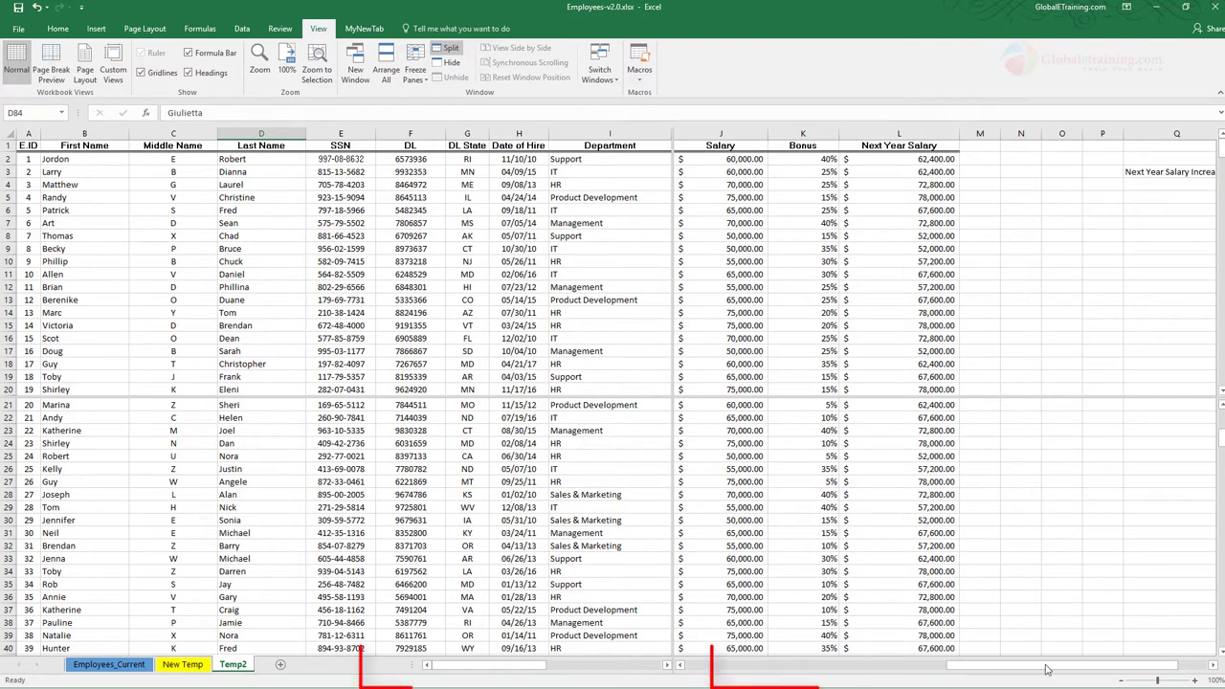
{"action": "left_click_drag", "start_coordinate": [1087, 667], "coordinate": [1031, 667]}
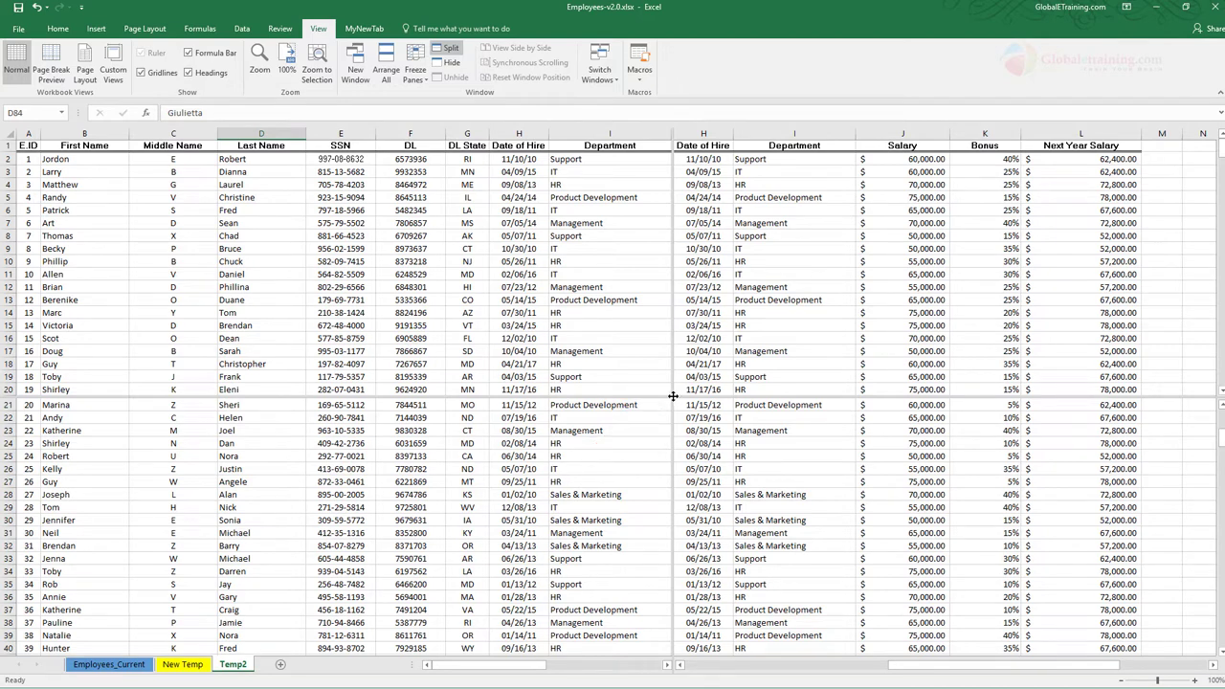
- Reposition the vertical split just after the SSN column and the horizontal split just below row 10
{"action": "left_click_drag", "start_coordinate": [673, 395], "coordinate": [374, 332]}
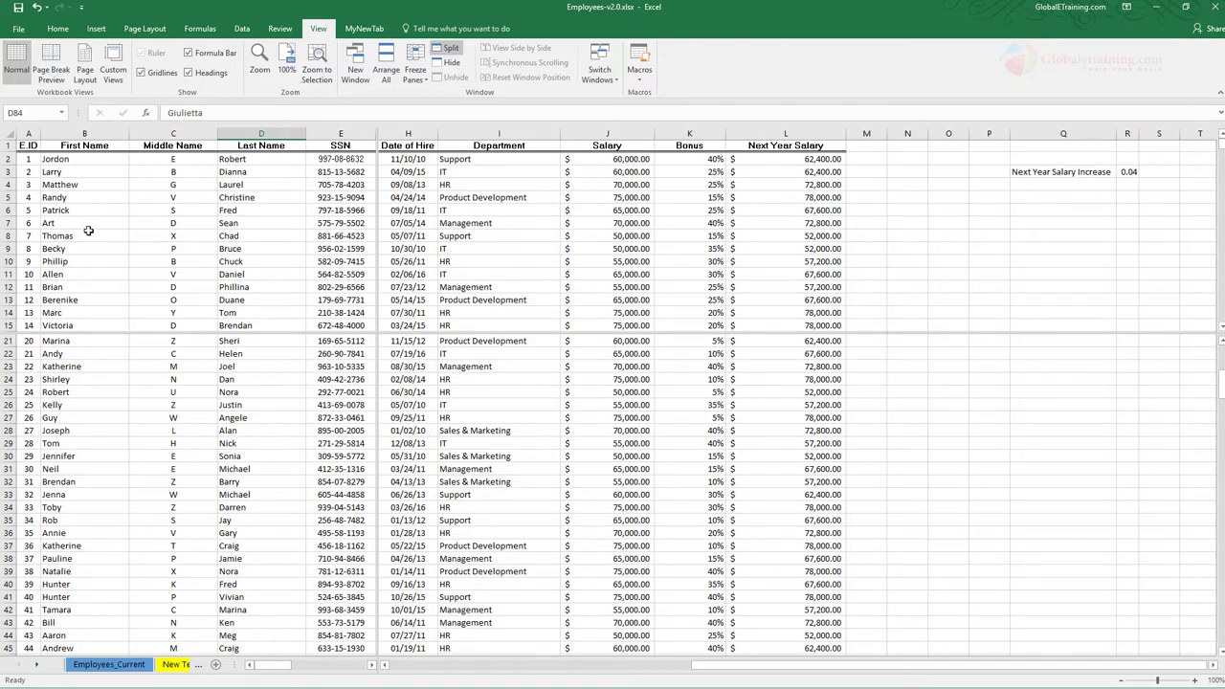
{"action": "left_click", "coordinate": [9, 263]}
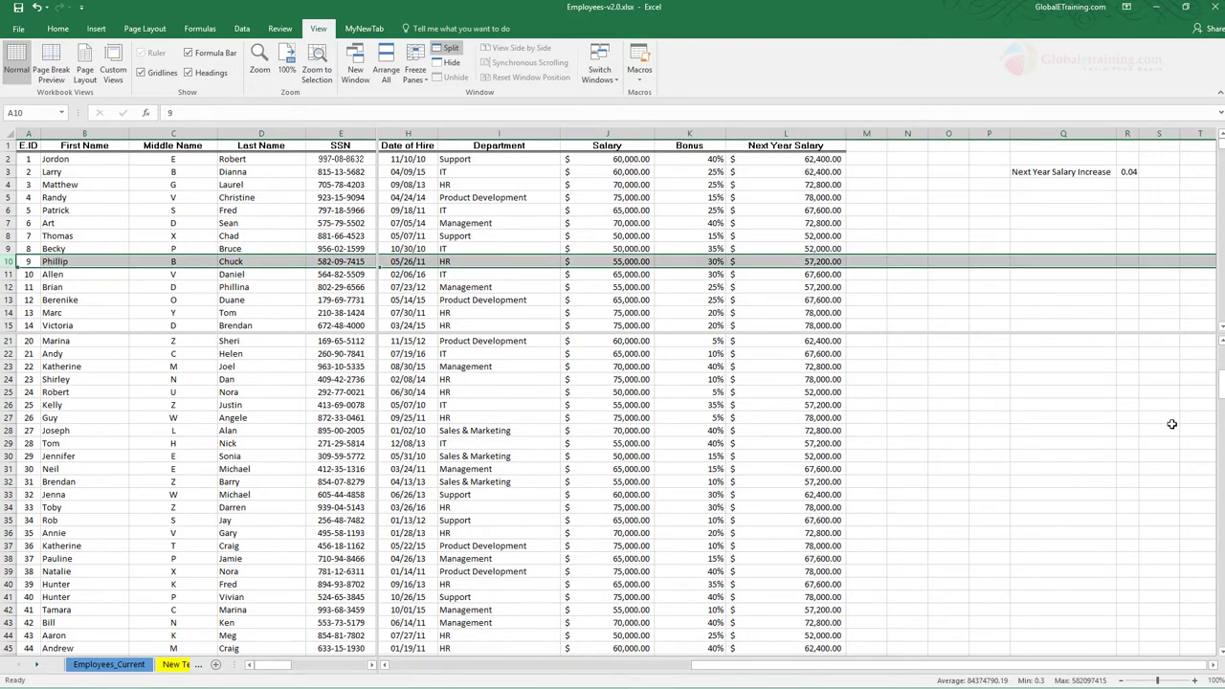
{"action": "left_click", "coordinate": [1221, 328]}
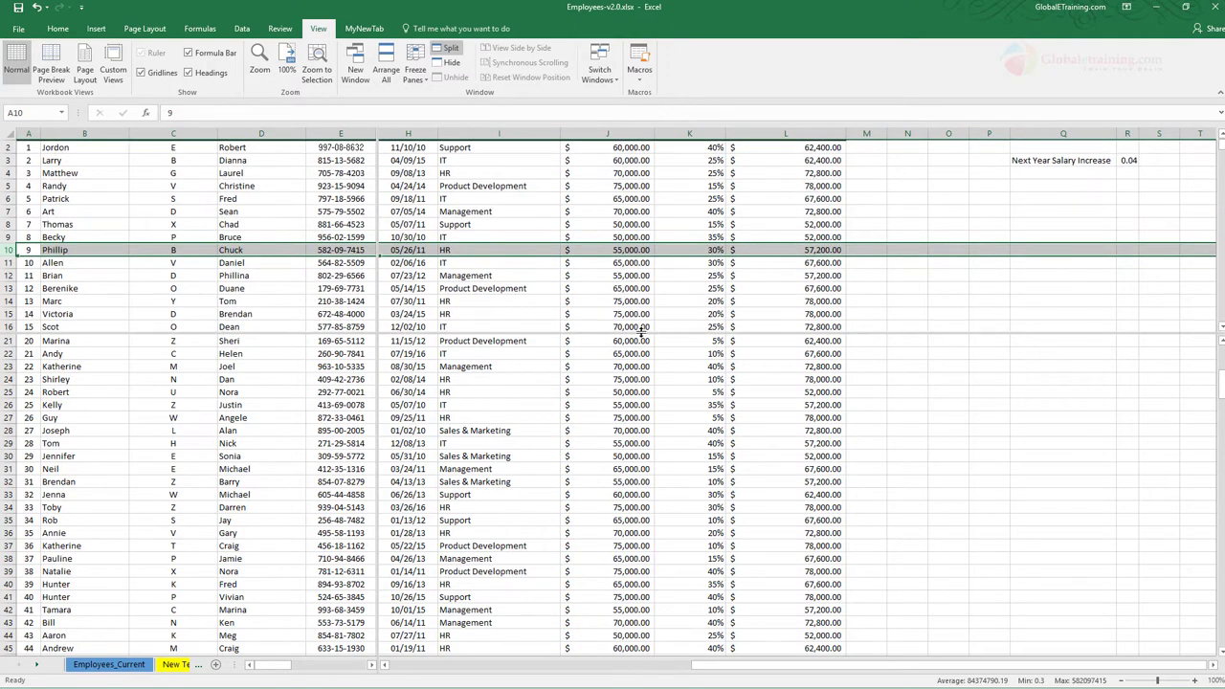
{"action": "left_click_drag", "start_coordinate": [543, 332], "coordinate": [513, 258]}
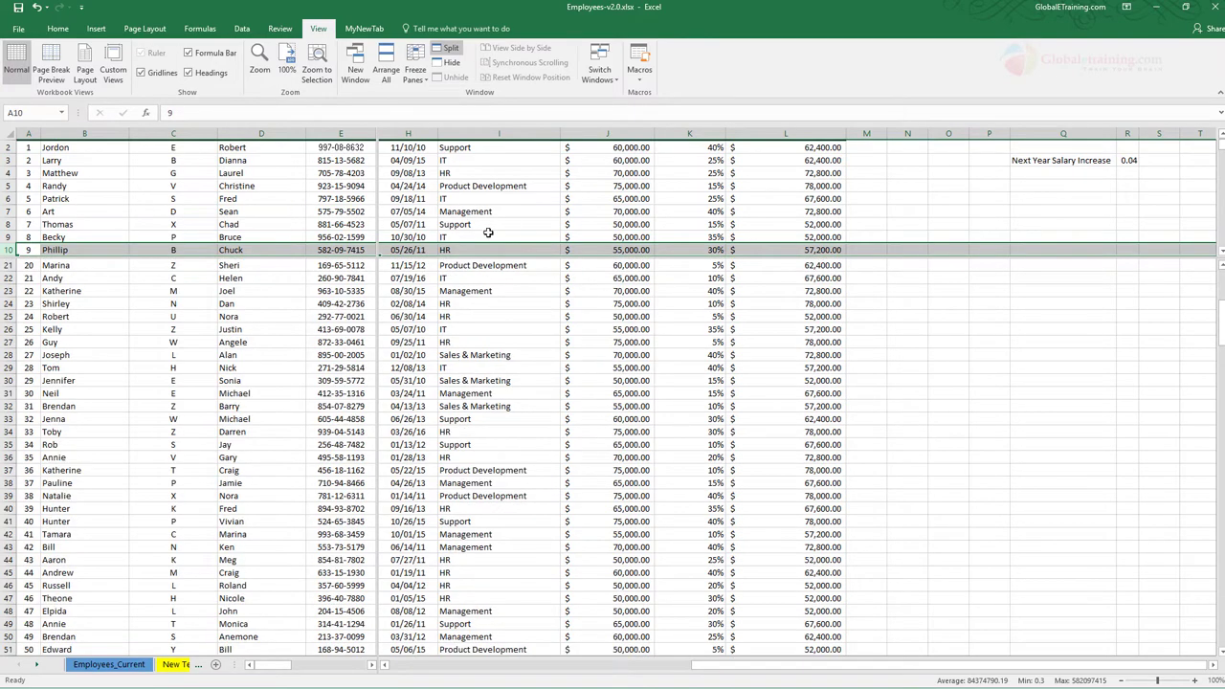
- Bring row 50 directly beneath row 10 in the lower pane and select row 50 for comparison
{"action": "left_click_drag", "start_coordinate": [1222, 323], "coordinate": [1221, 337]}
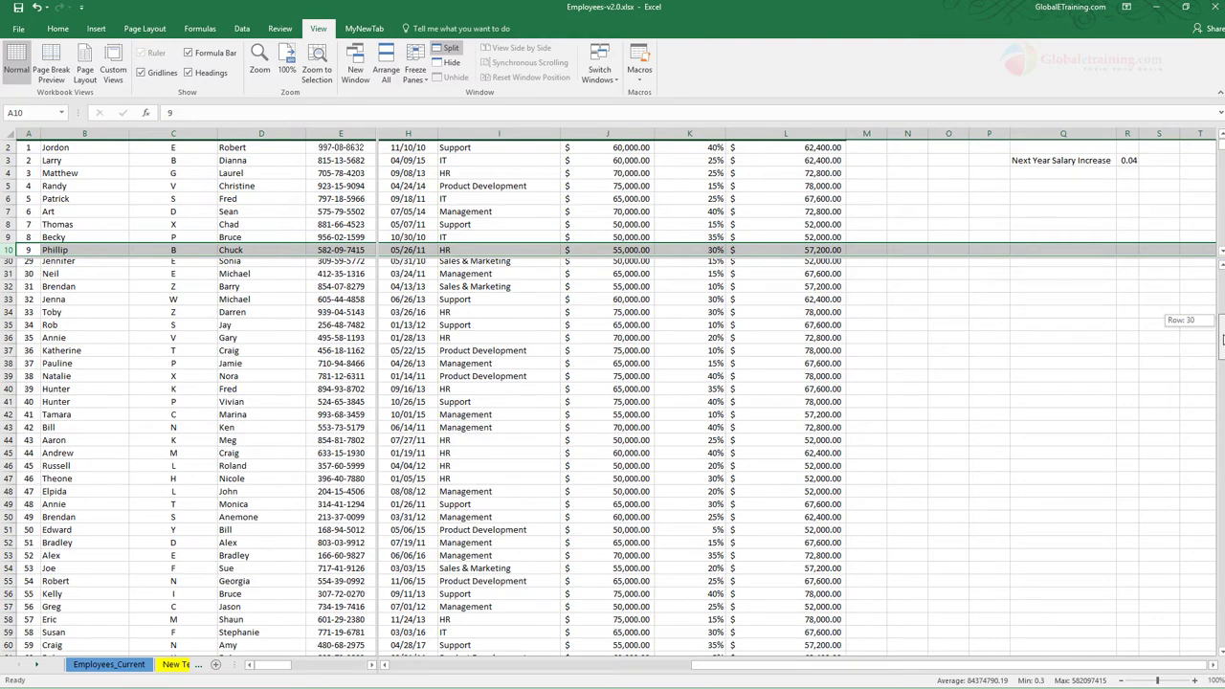
{"action": "left_click_drag", "start_coordinate": [1221, 338], "coordinate": [1221, 368]}
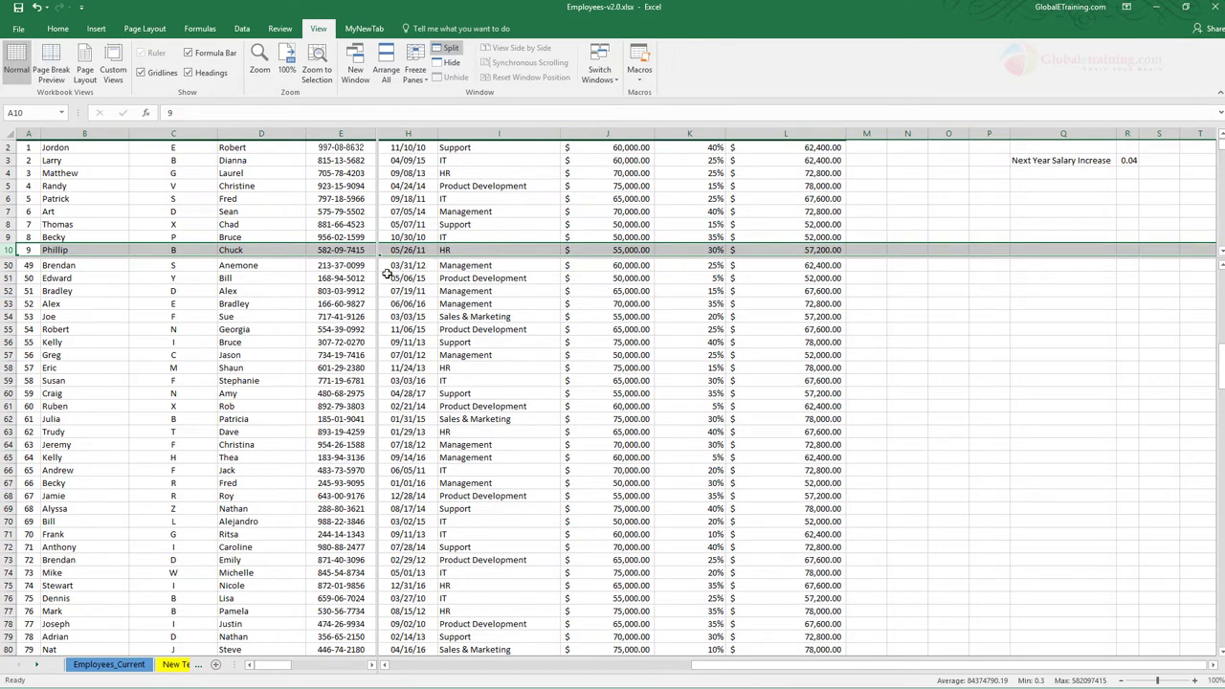
{"action": "left_click", "coordinate": [7, 265]}
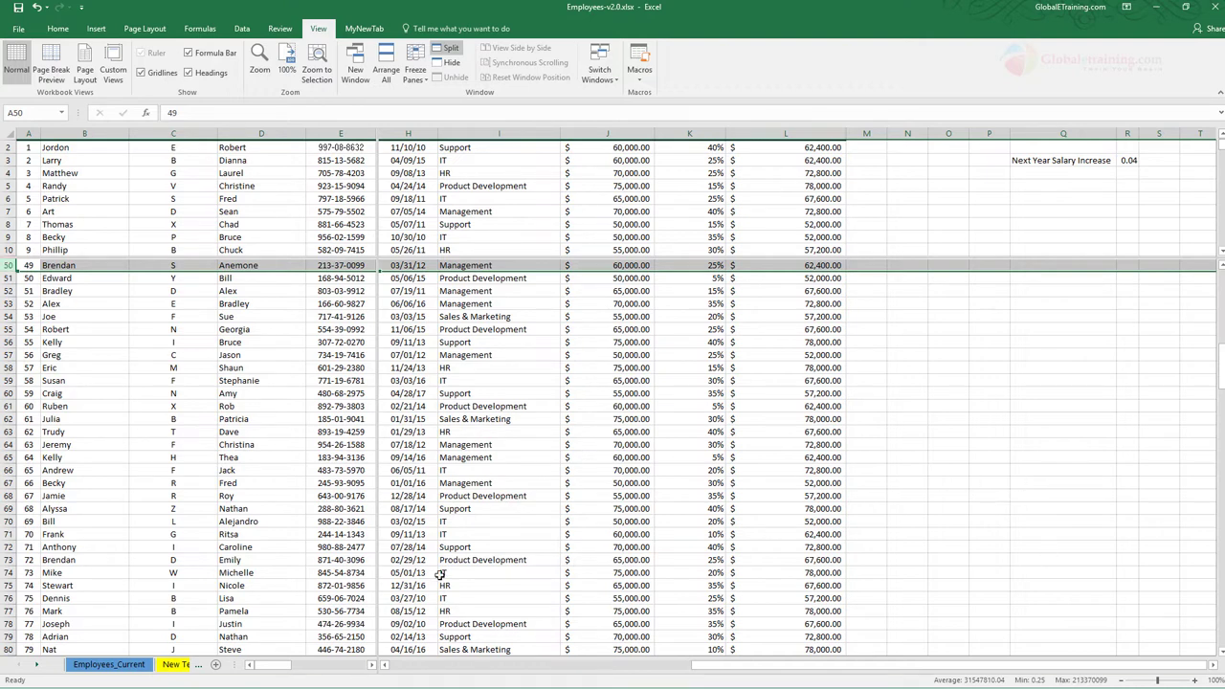
- Make the first set of columns start at Last Name and lower the horizontal split to just below row 21
{"action": "mouse_move", "coordinate": [275, 667]}
{"action": "left_mouse_down"}
{"action": "mouse_move", "coordinate": [321, 669]}
{"action": "mouse_move", "coordinate": [289, 669]}
{"action": "left_mouse_up"}
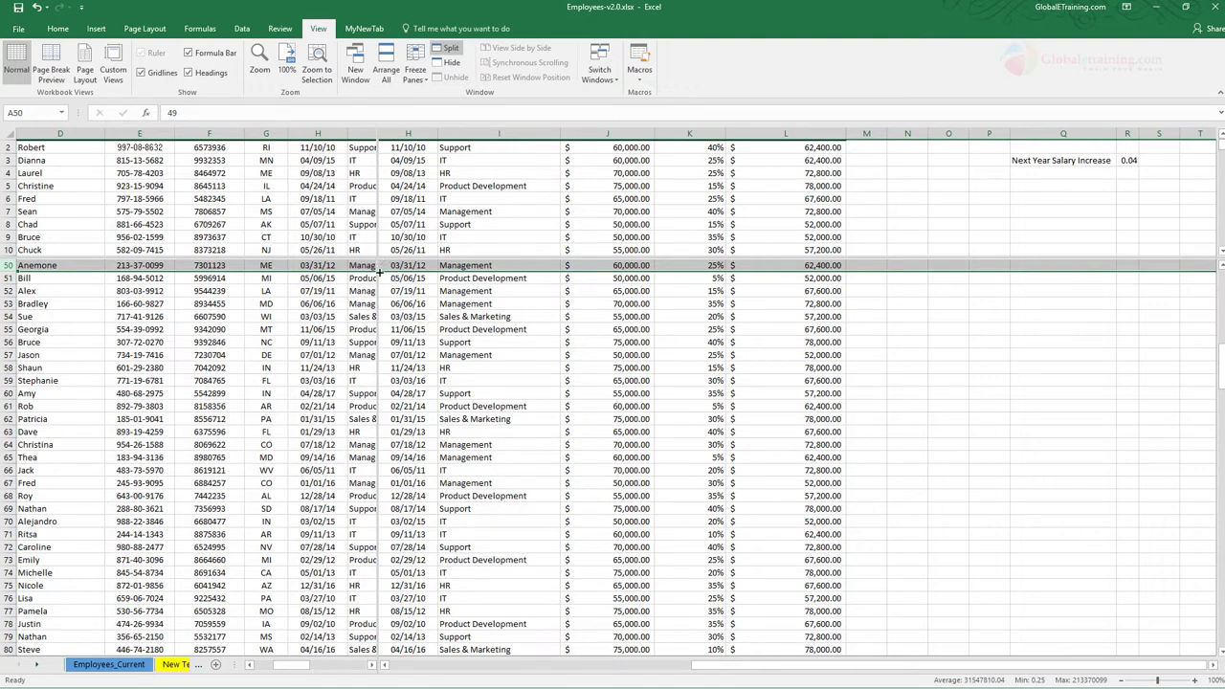
{"action": "left_click_drag", "start_coordinate": [383, 256], "coordinate": [385, 398]}
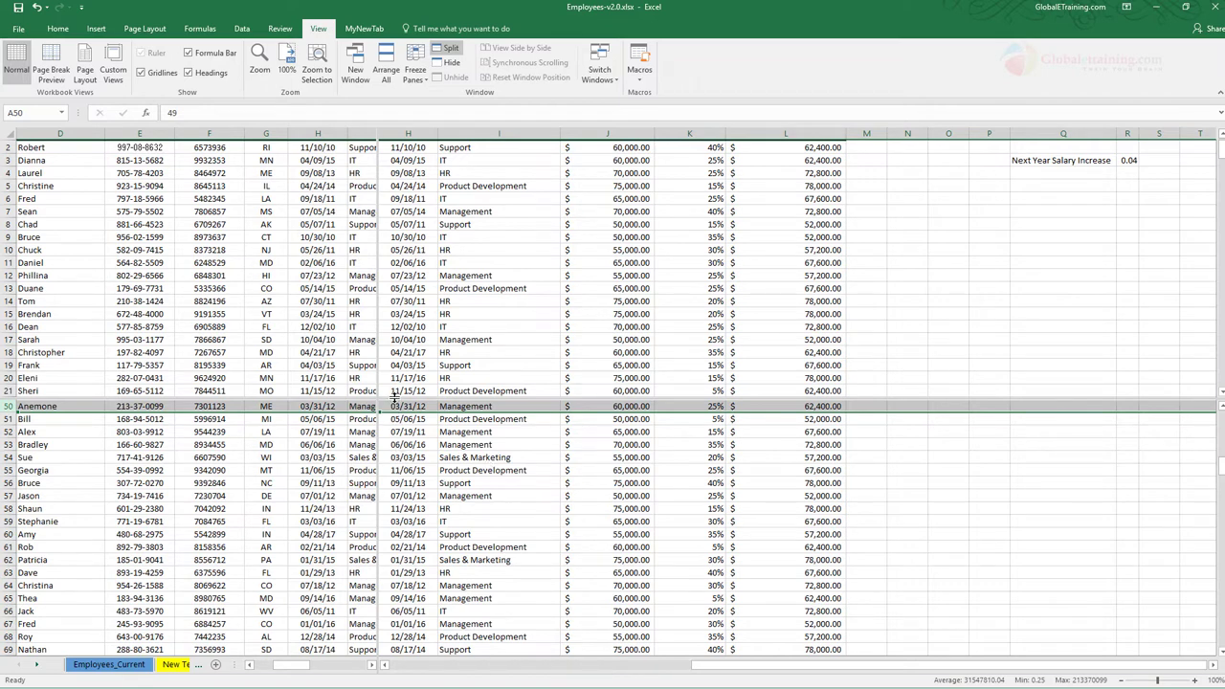
{"action": "left_click", "coordinate": [406, 460]}
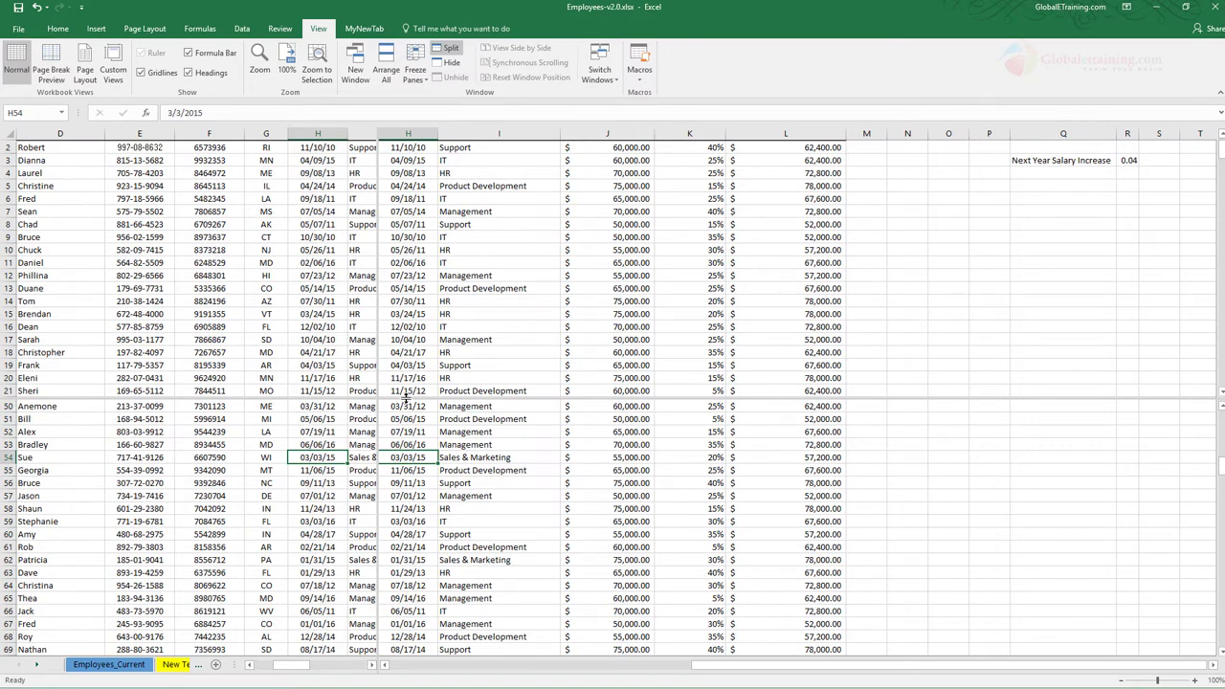
- Remove the horizontal split from the sheet and turn off the remaining vertical split
{"action": "left_click_drag", "start_coordinate": [406, 395], "coordinate": [436, 116]}
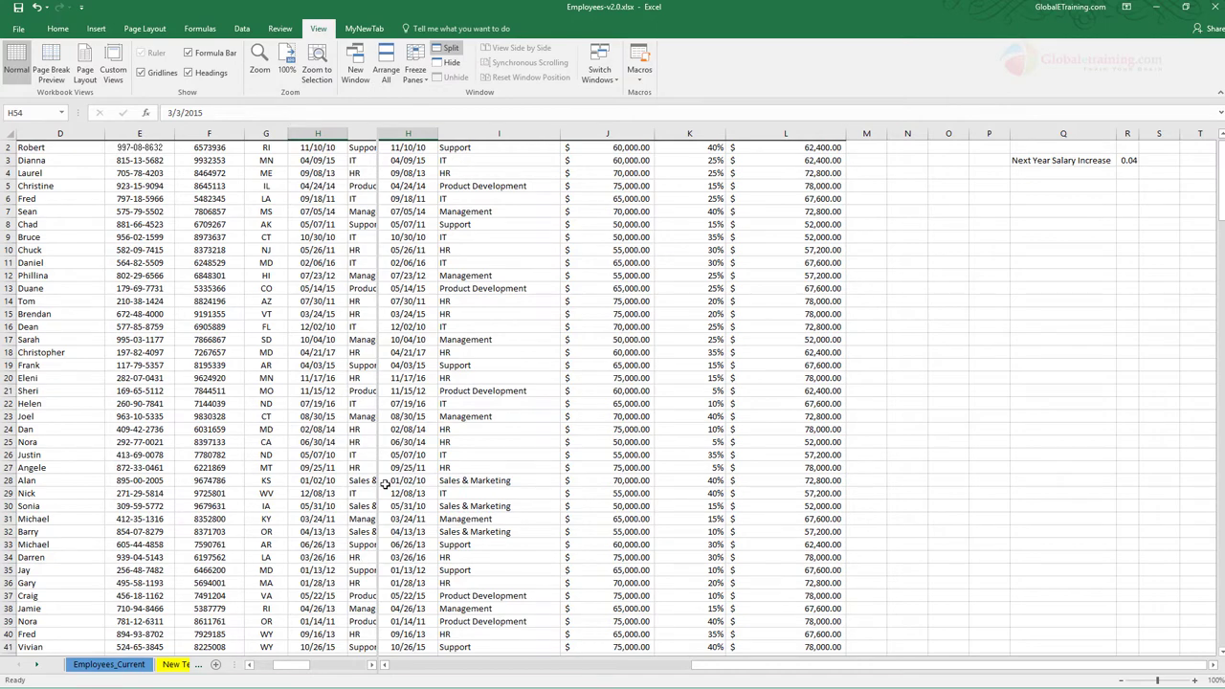
{"action": "left_click_drag", "start_coordinate": [372, 492], "coordinate": [402, 484]}
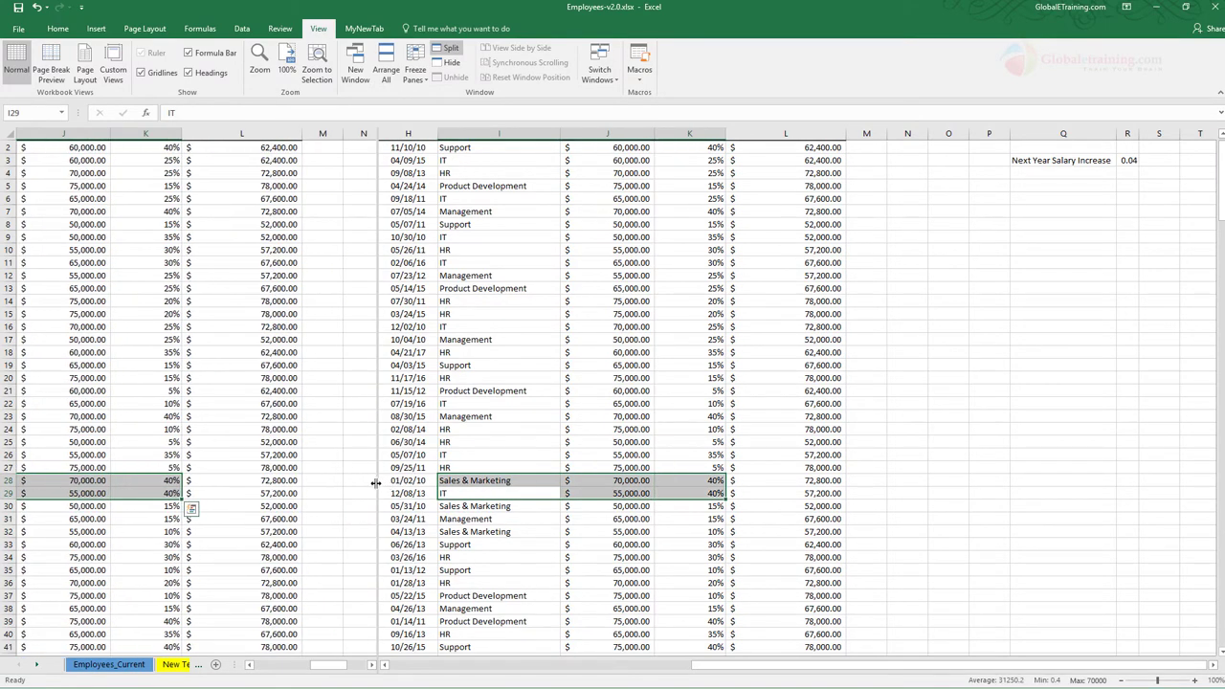
{"action": "left_click_drag", "start_coordinate": [317, 664], "coordinate": [273, 664]}
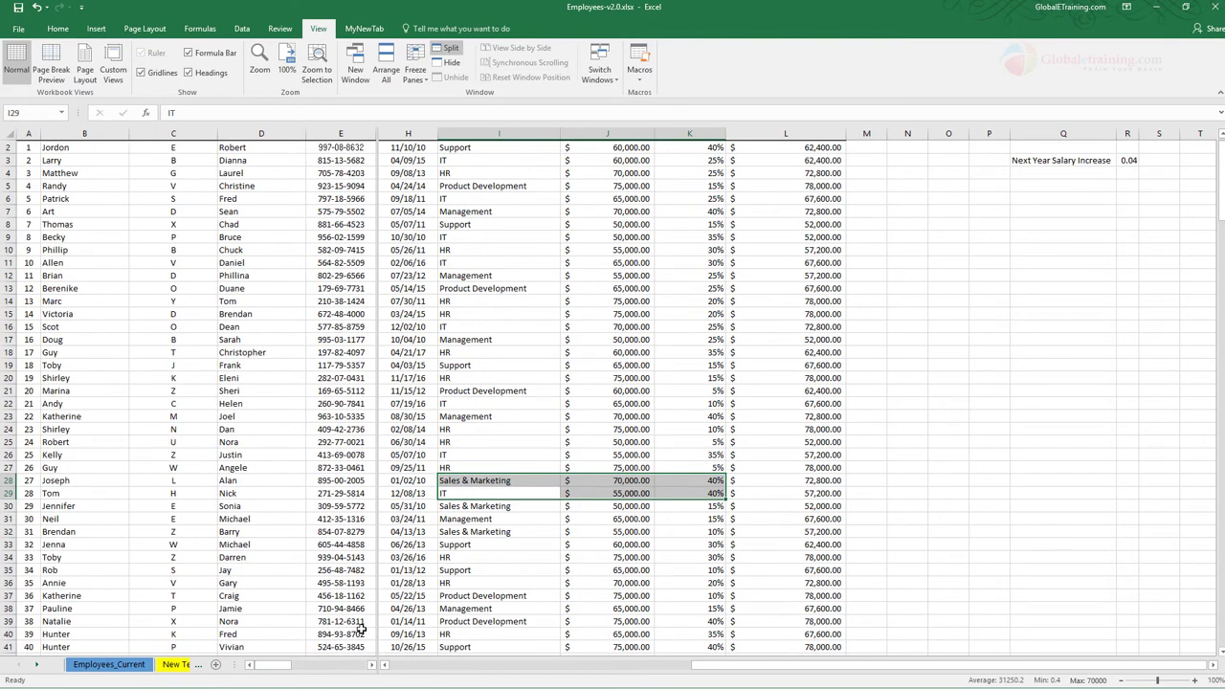
{"action": "left_click", "coordinate": [447, 48]}
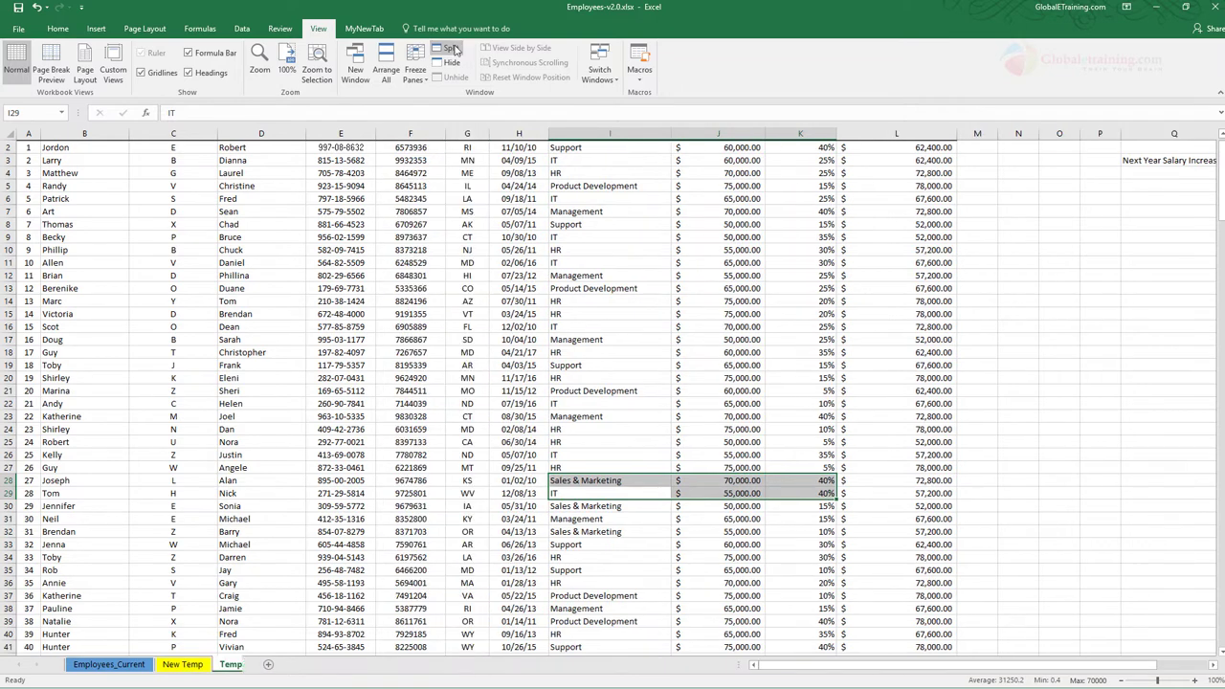
- Split the sheet again at cell I29, keeping only the horizontal split and placing it just below row 18
{"action": "left_click", "coordinate": [465, 49]}
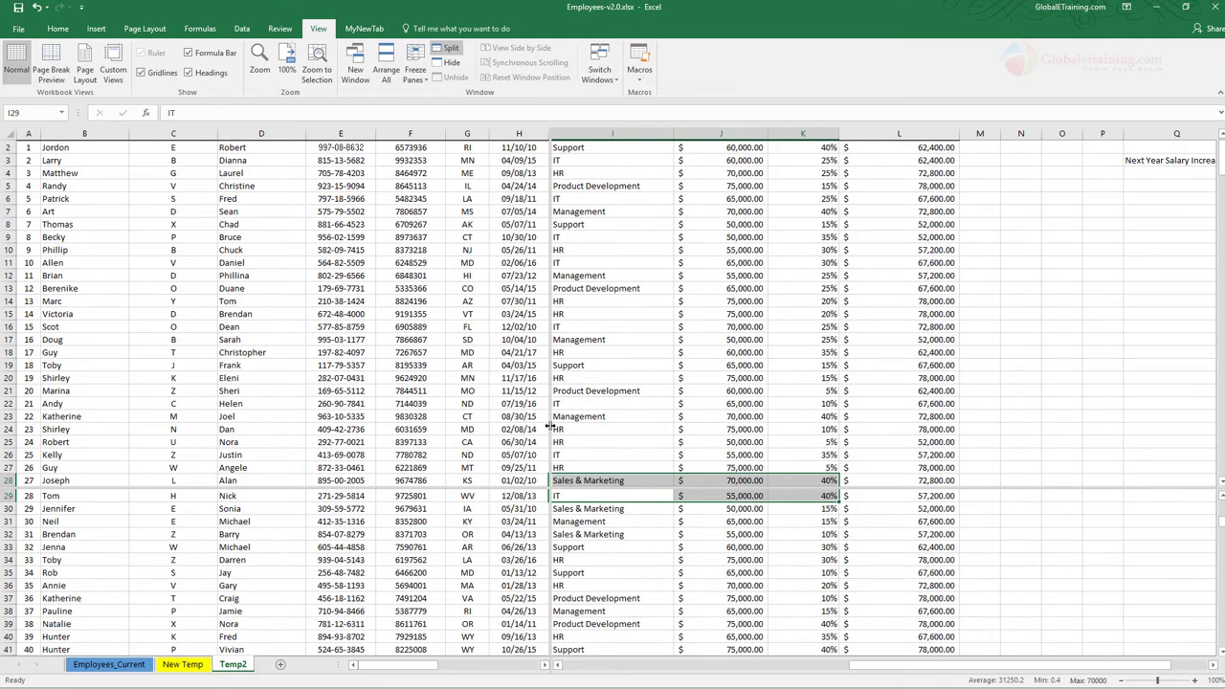
{"action": "left_click_drag", "start_coordinate": [549, 427], "coordinate": [1215, 426]}
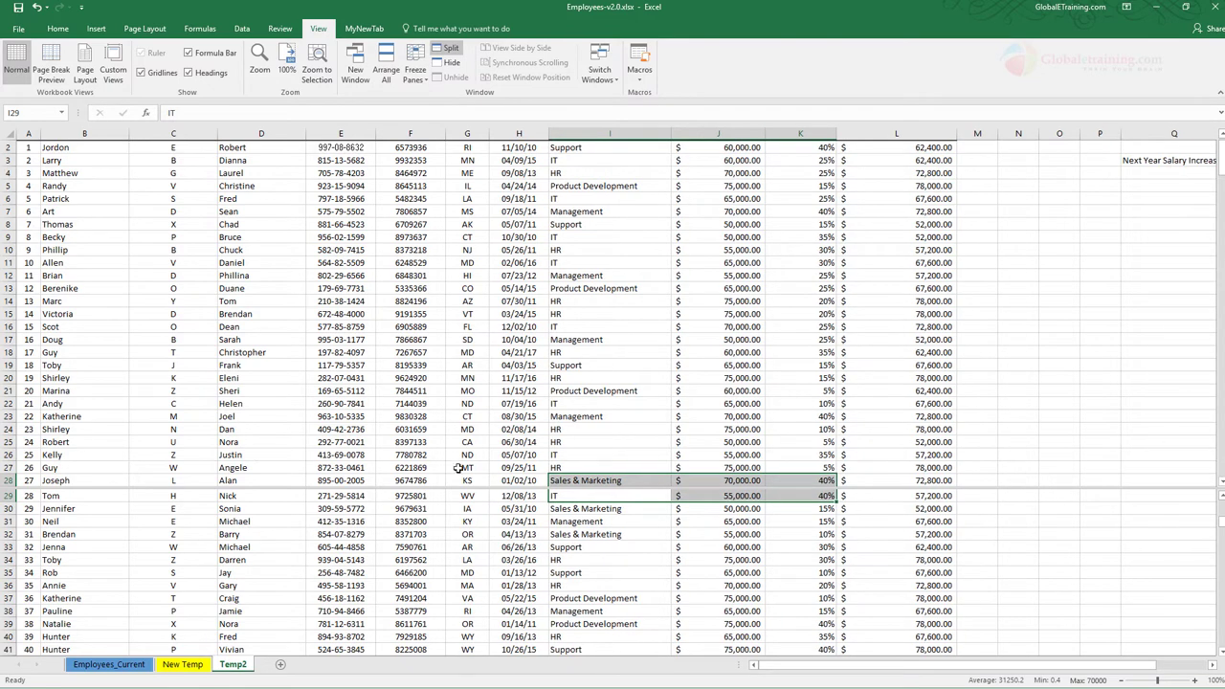
{"action": "left_click_drag", "start_coordinate": [470, 488], "coordinate": [490, 359]}
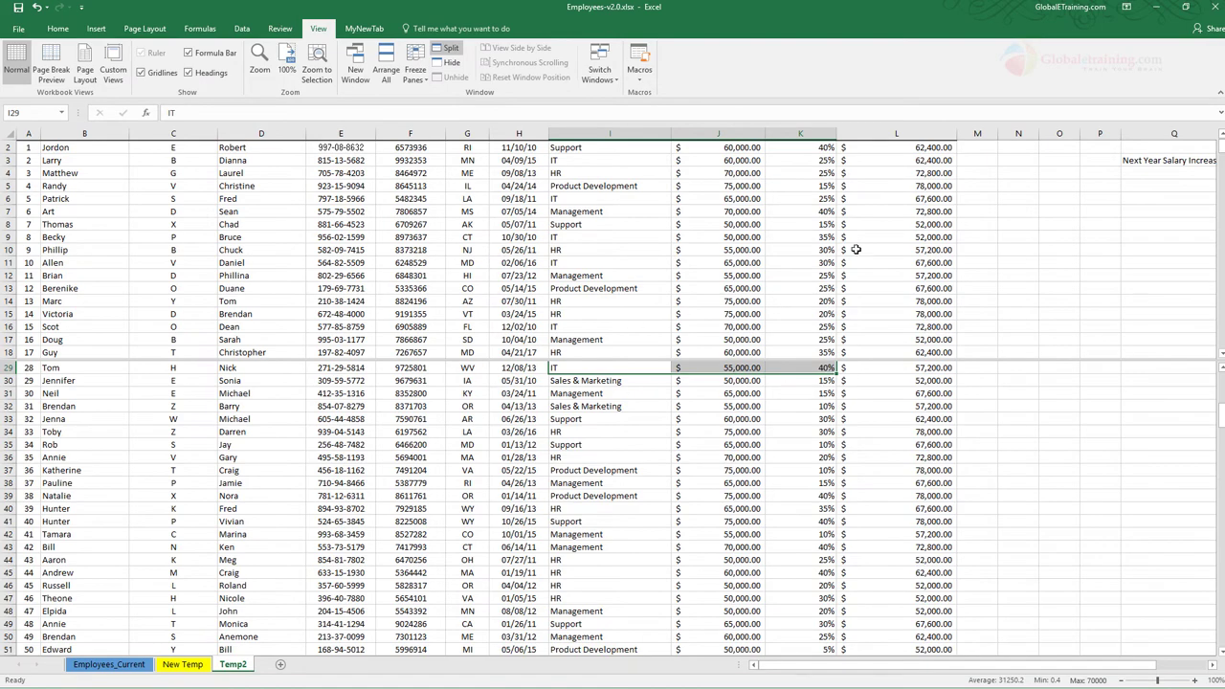
- Examine how the lower and upper panes scroll independently, using cells I37 and I12 as the active cells
{"action": "scroll", "coordinate": [579, 459], "scroll_direction": "down", "scroll_amount": 3}
{"action": "scroll", "coordinate": [583, 468], "scroll_direction": "up", "scroll_amount": 3}
{"action": "left_click", "coordinate": [584, 469]}
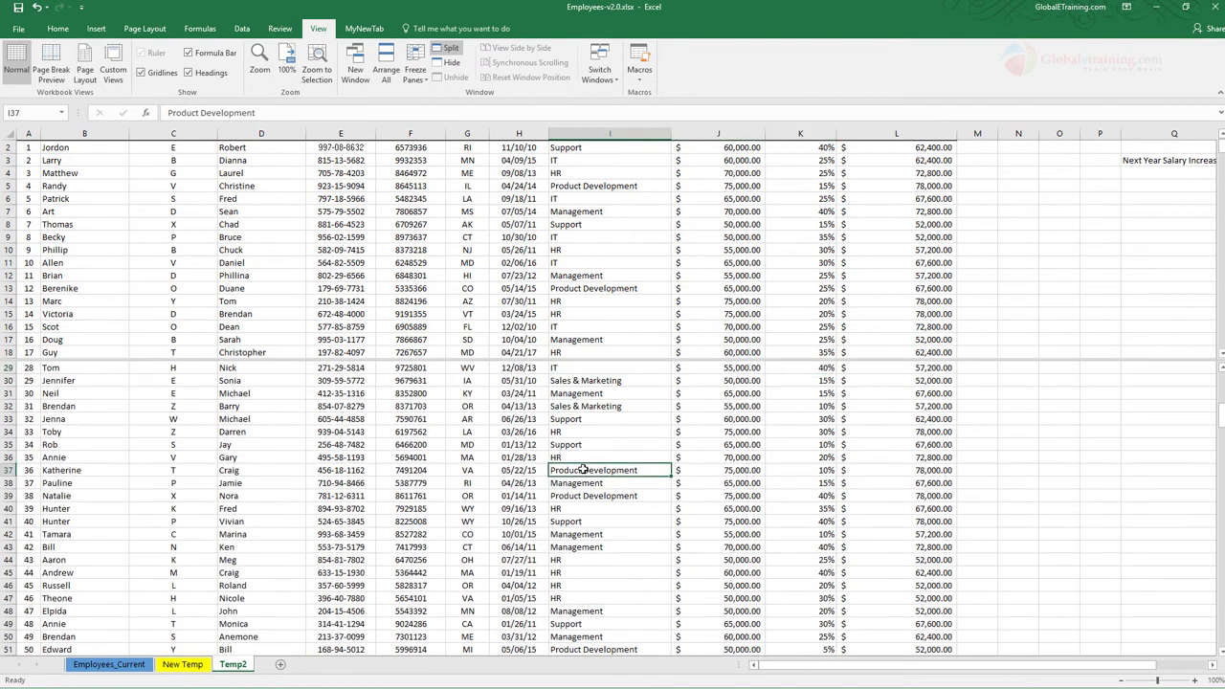
{"action": "scroll", "coordinate": [582, 468], "scroll_direction": "down", "scroll_amount": 3}
{"action": "scroll", "coordinate": [582, 467], "scroll_direction": "up", "scroll_amount": 3}
{"action": "left_click", "coordinate": [594, 275]}
{"action": "scroll", "coordinate": [590, 307], "scroll_direction": "up", "scroll_amount": 1}
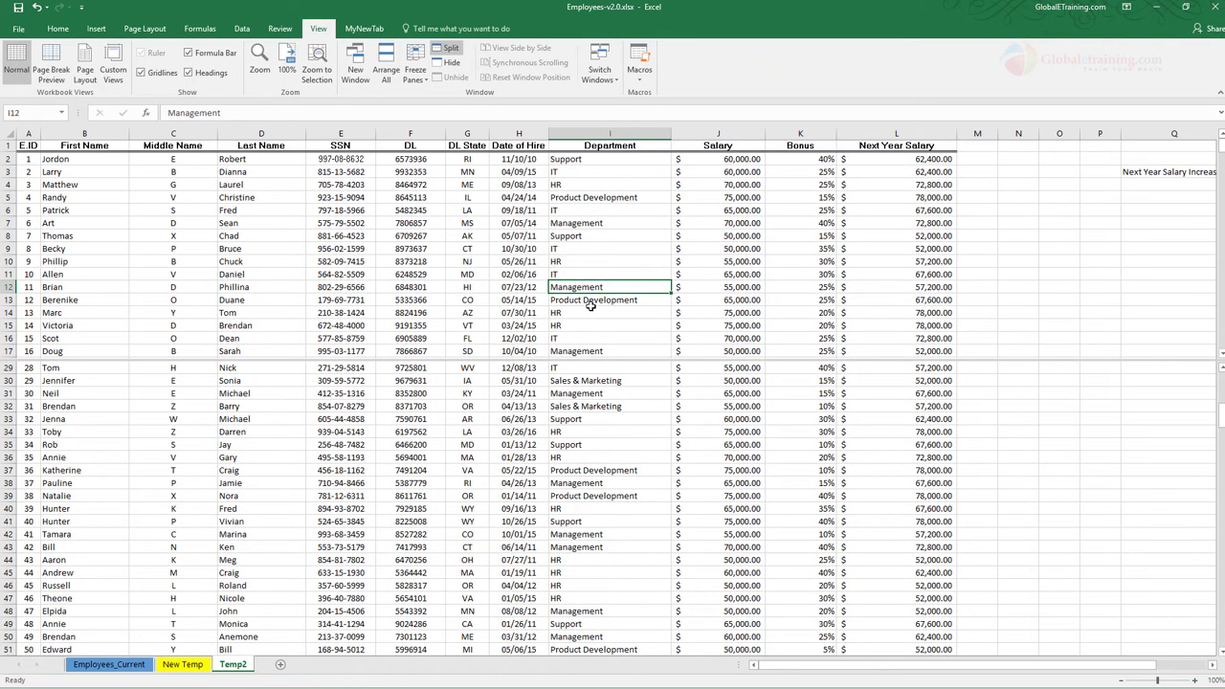
- Browse the employee rows in the upper pane, return it to the headers, and view the lower pane from row 41
{"action": "scroll", "coordinate": [590, 306], "scroll_direction": "down", "scroll_amount": 5}
{"action": "scroll", "coordinate": [590, 306], "scroll_direction": "up", "scroll_amount": 2}
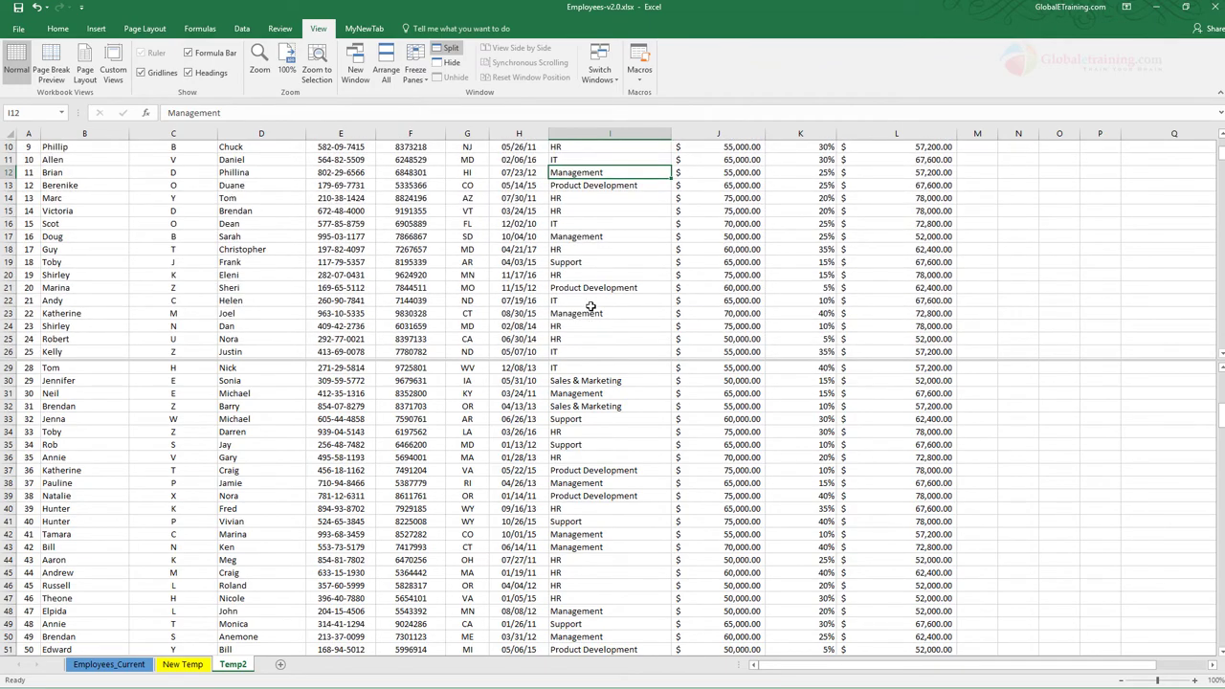
{"action": "scroll", "coordinate": [590, 306], "scroll_direction": "up", "scroll_amount": 2}
{"action": "scroll", "coordinate": [593, 306], "scroll_direction": "down", "scroll_amount": 3}
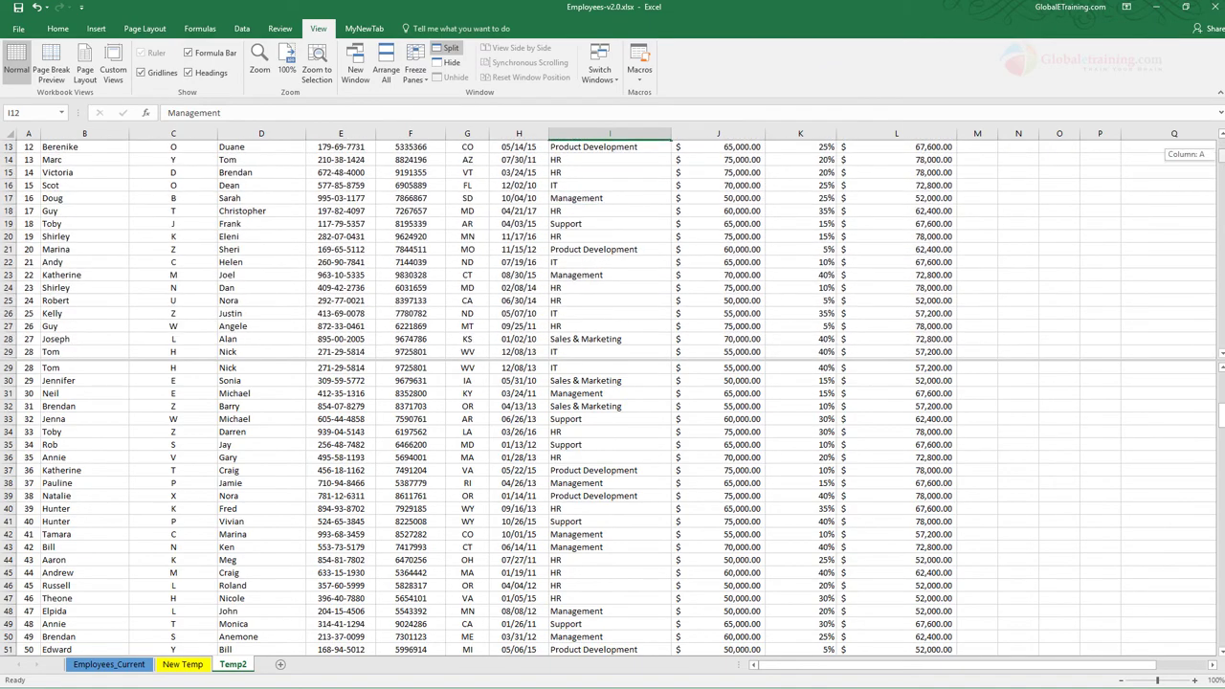
{"action": "left_click_drag", "start_coordinate": [1222, 153], "coordinate": [1221, 189]}
{"action": "scroll", "coordinate": [664, 266], "scroll_direction": "up", "scroll_amount": 10}
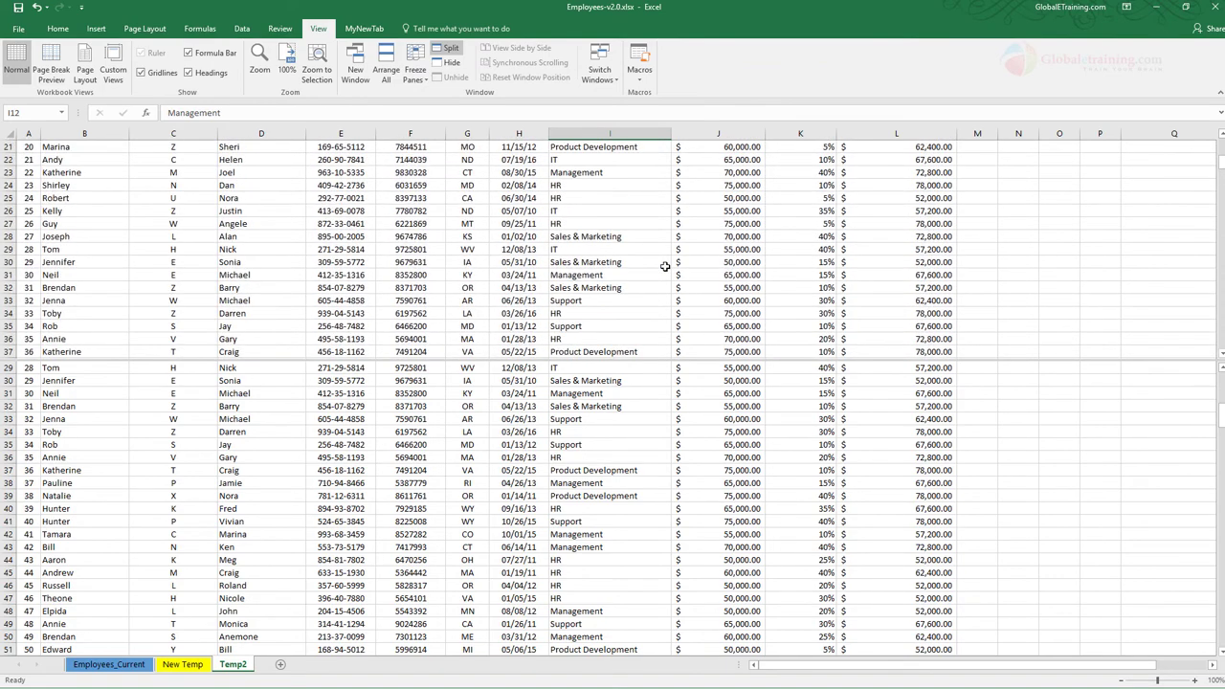
{"action": "scroll", "coordinate": [664, 266], "scroll_direction": "up", "scroll_amount": 7}
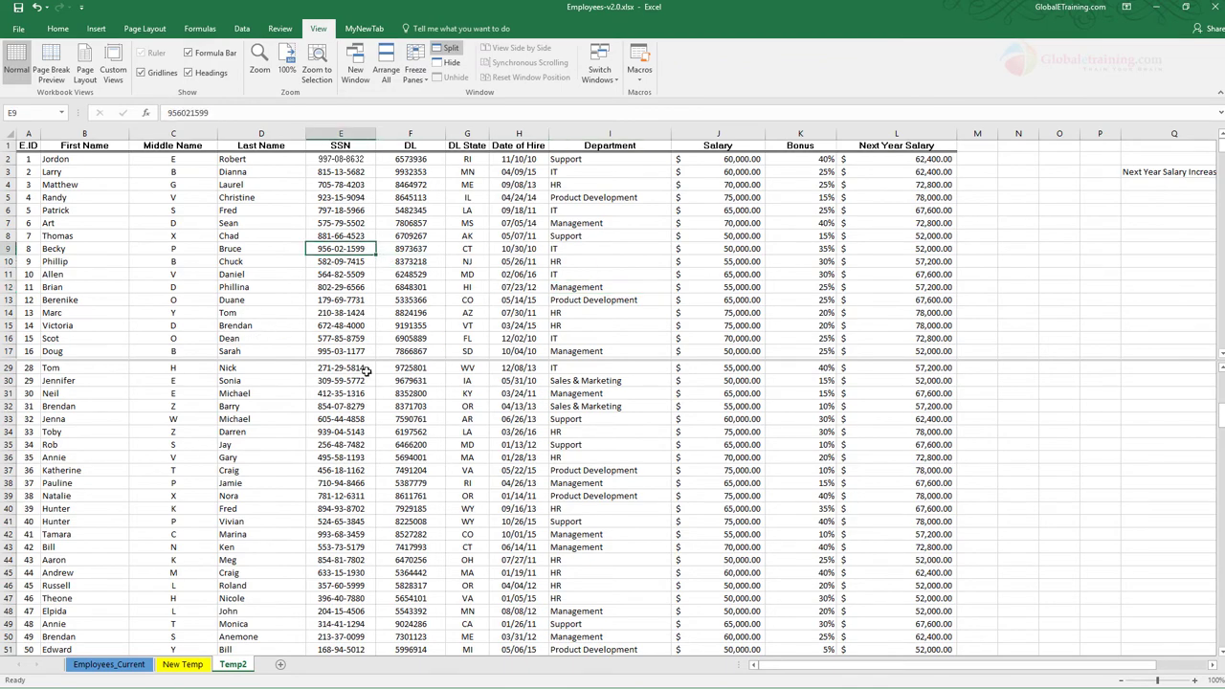
{"action": "left_click", "coordinate": [382, 457]}
{"action": "scroll", "coordinate": [382, 457], "scroll_direction": "down", "scroll_amount": 4}
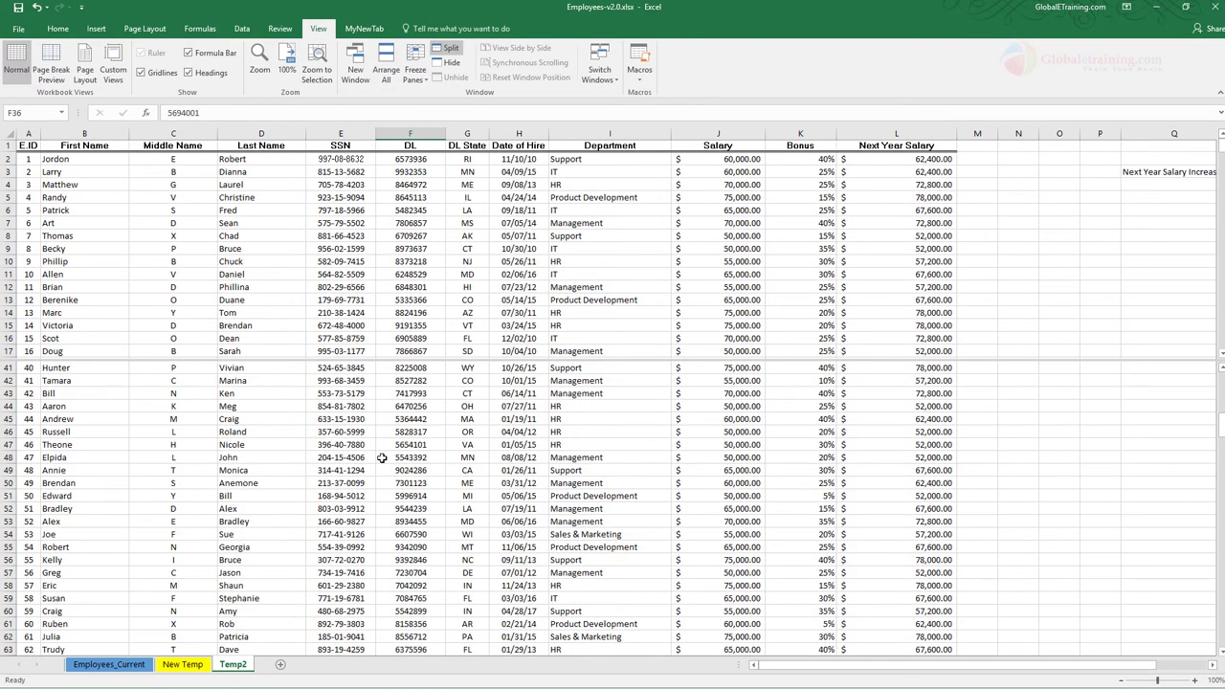